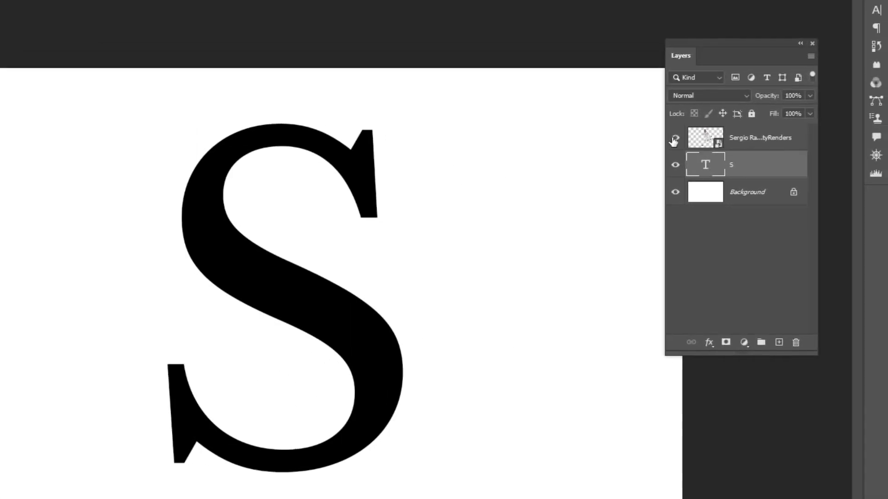
- Reveal the Sergio footballer layer and flip it horizontally with Free Transform
{"action": "left_click", "coordinate": [674, 141]}
{"action": "left_click", "coordinate": [777, 140]}
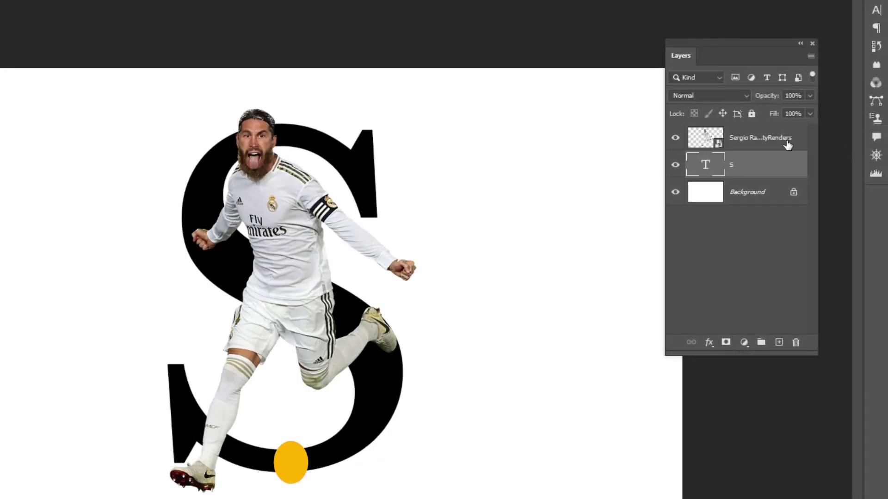
{"action": "key", "text": "ctrl+t"}
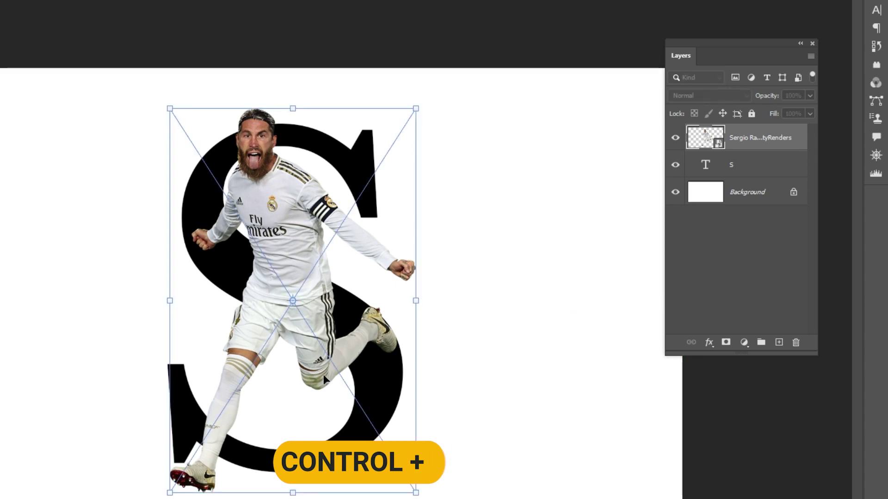
{"action": "right_click", "coordinate": [293, 379]}
{"action": "left_click", "coordinate": [356, 361]}
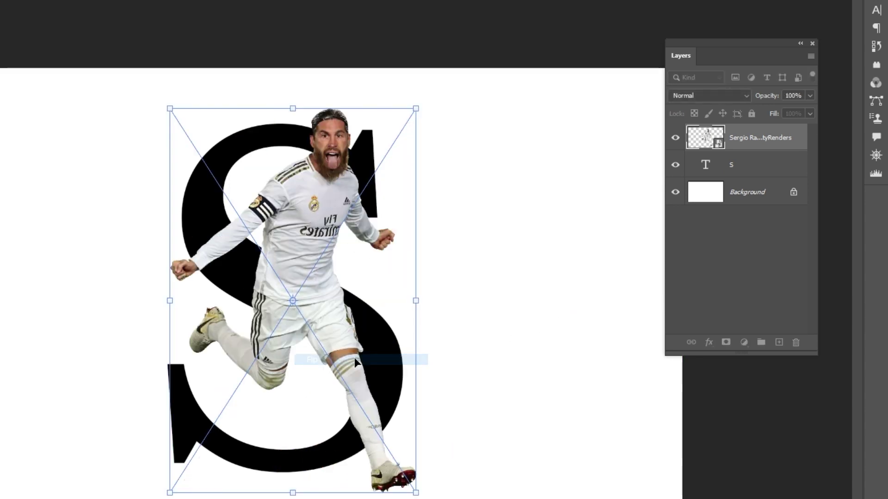
- Shift the mirrored footballer left and slightly up over the S and commit the transform
{"action": "left_click_drag", "start_coordinate": [301, 277], "coordinate": [280, 272]}
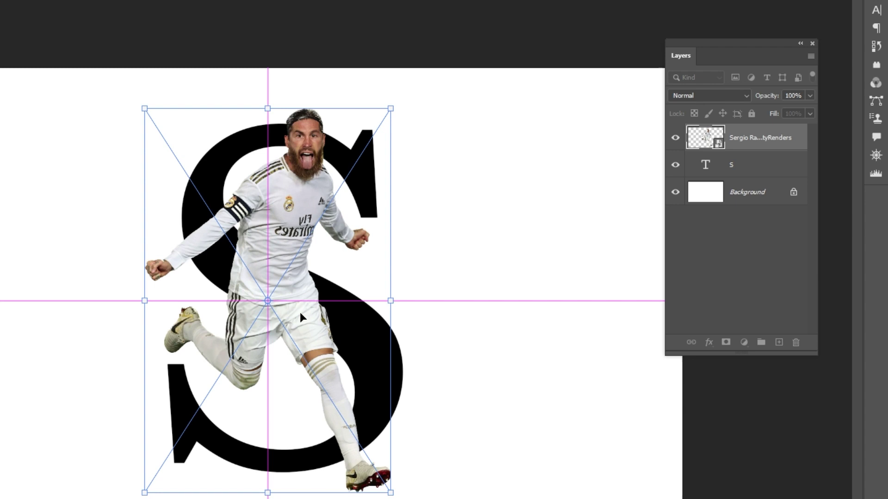
{"action": "left_click_drag", "start_coordinate": [268, 493], "coordinate": [268, 497]}
{"action": "left_click_drag", "start_coordinate": [300, 342], "coordinate": [300, 337]}
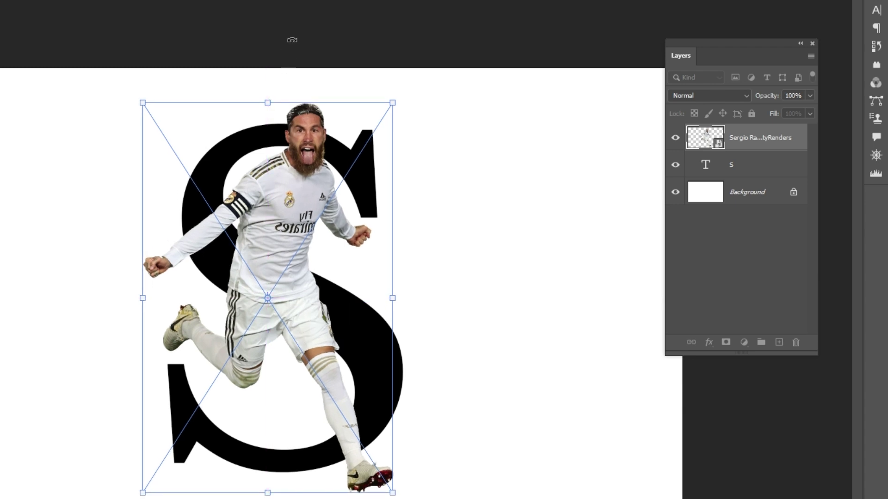
{"action": "key", "text": "Return"}
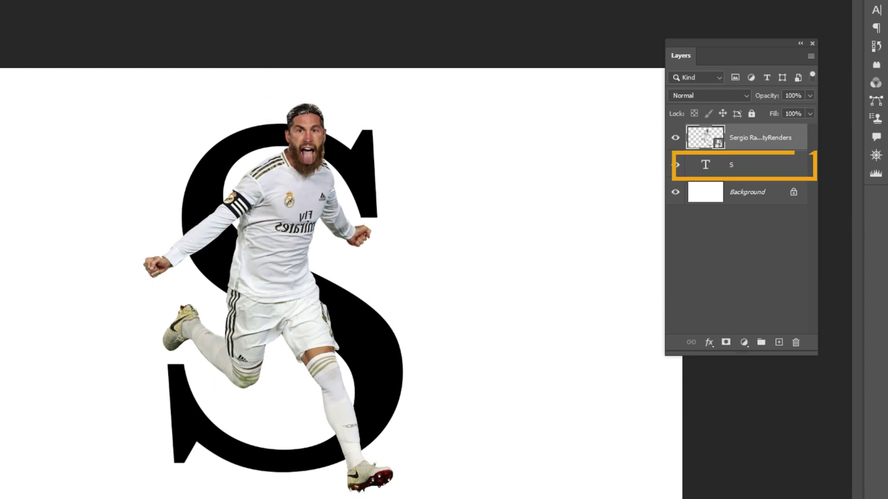
- Give the letter S layer a Bevel & Emboss layer style
{"action": "left_click", "coordinate": [706, 173]}
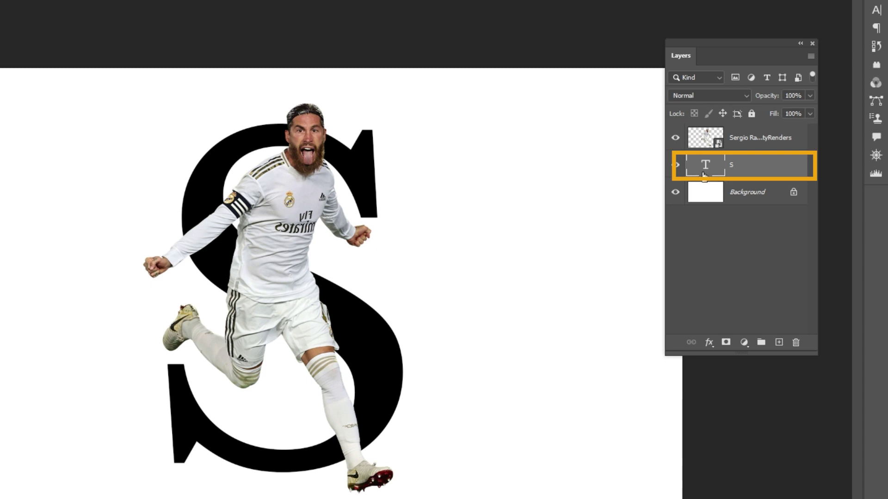
{"action": "left_click", "coordinate": [709, 343]}
{"action": "left_click", "coordinate": [714, 359]}
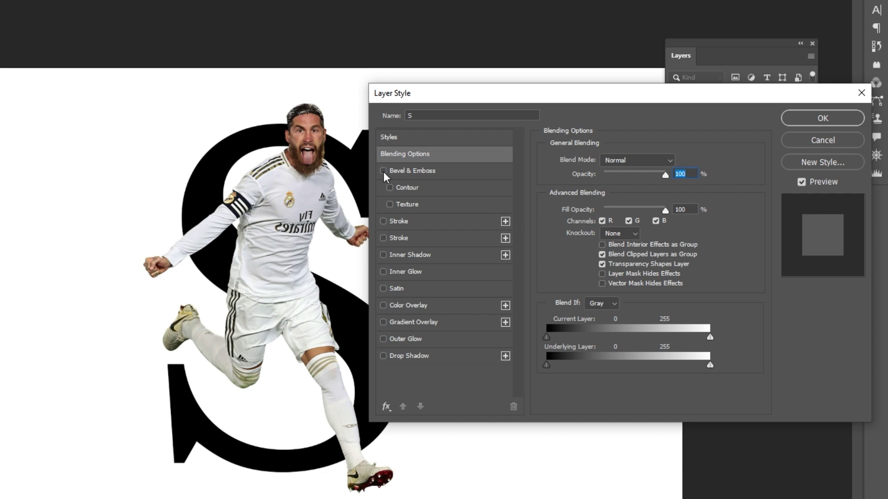
{"action": "left_click", "coordinate": [384, 171]}
{"action": "left_click", "coordinate": [421, 170]}
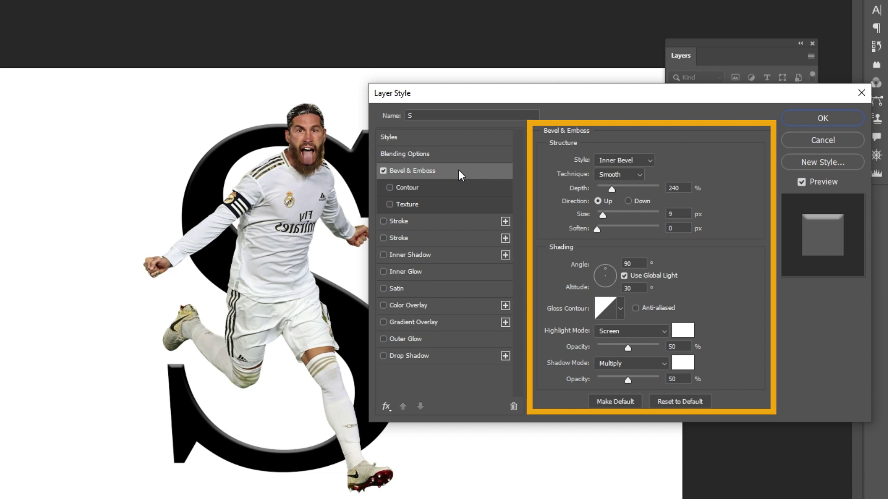
- Add a Texture to the bevel, choosing a pattern from the Grass group
{"action": "left_click", "coordinate": [390, 205]}
{"action": "left_click", "coordinate": [434, 207]}
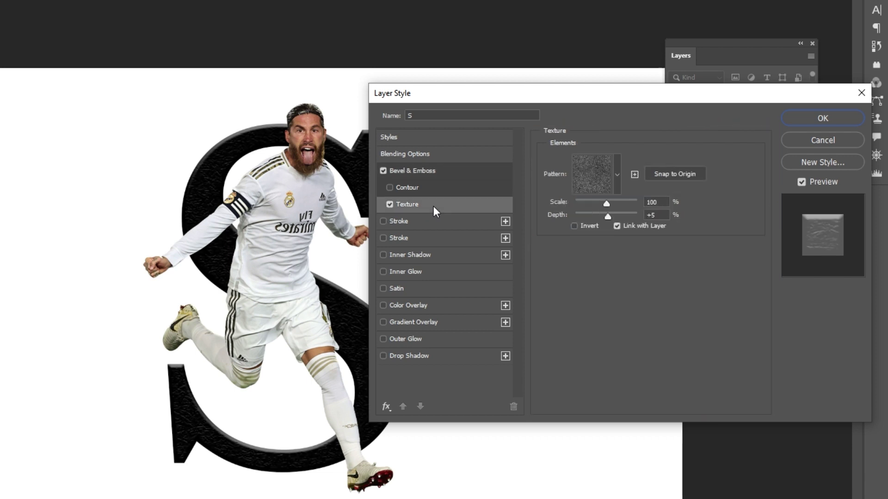
{"action": "left_click", "coordinate": [616, 175]}
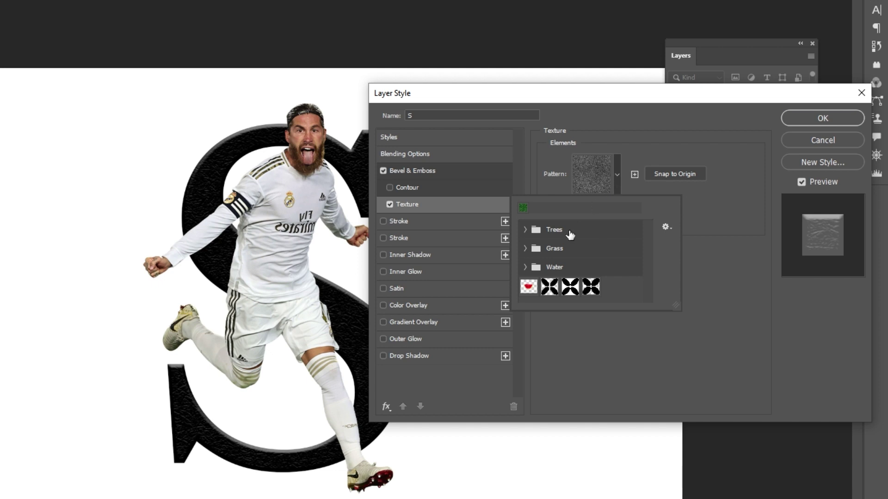
{"action": "left_click", "coordinate": [527, 248]}
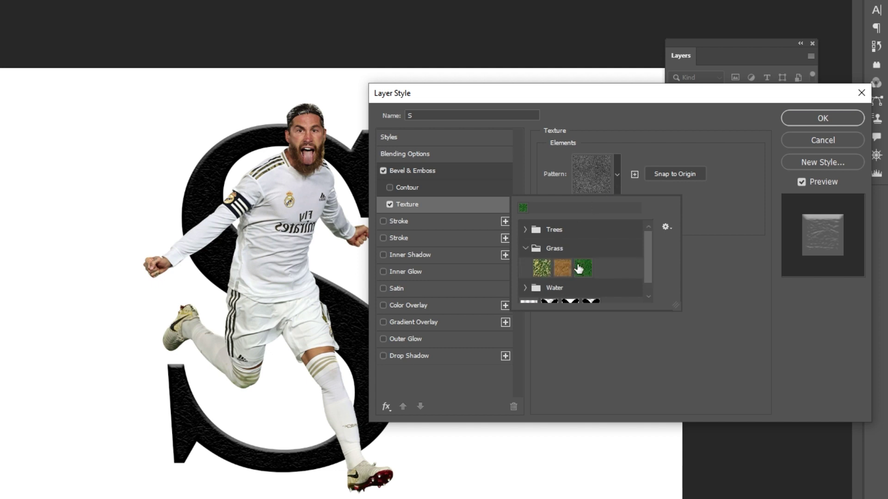
{"action": "left_click", "coordinate": [752, 247]}
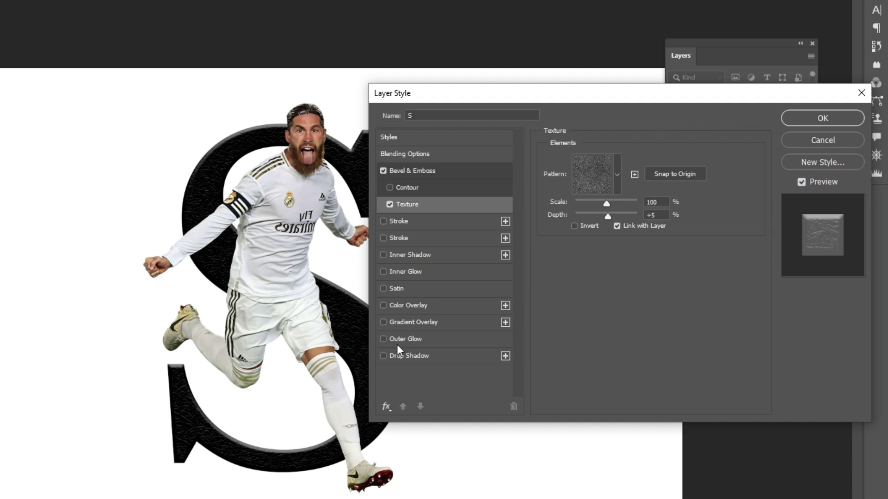
- Add a Gradient Overlay to the S, keeping its left stop black
{"action": "left_click", "coordinate": [384, 322]}
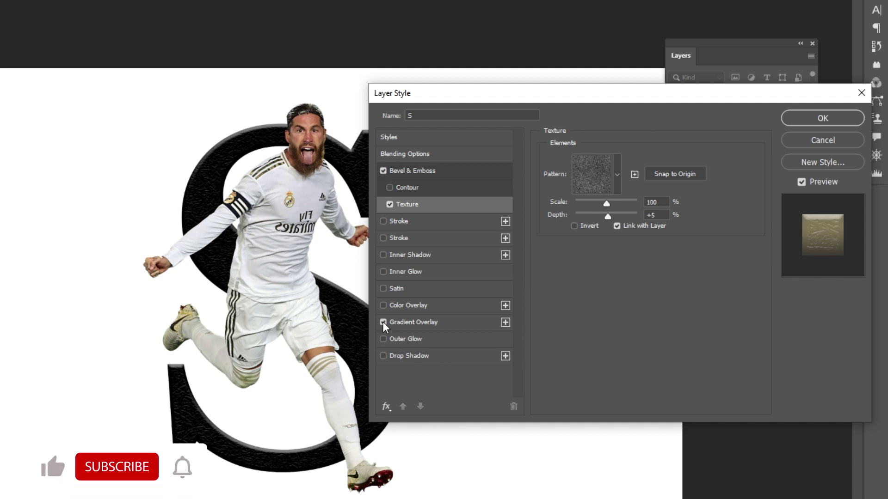
{"action": "left_click", "coordinate": [440, 321]}
{"action": "left_click", "coordinate": [597, 189]}
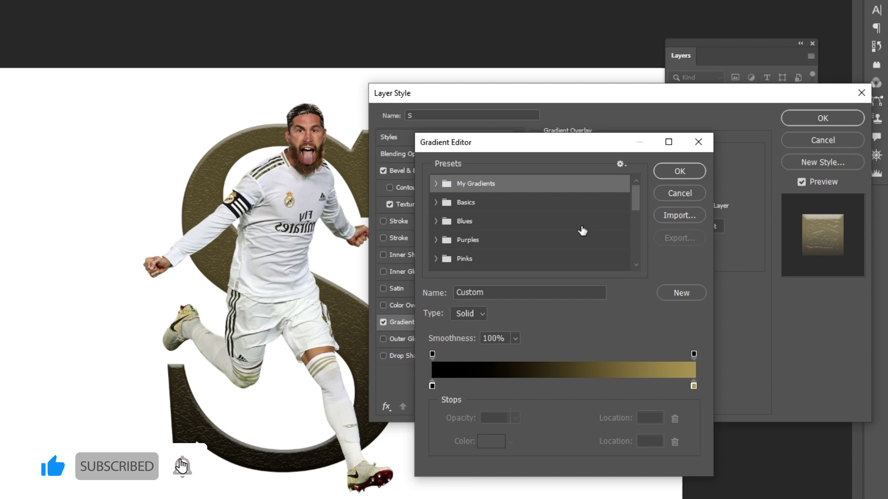
{"action": "double_click", "coordinate": [433, 386]}
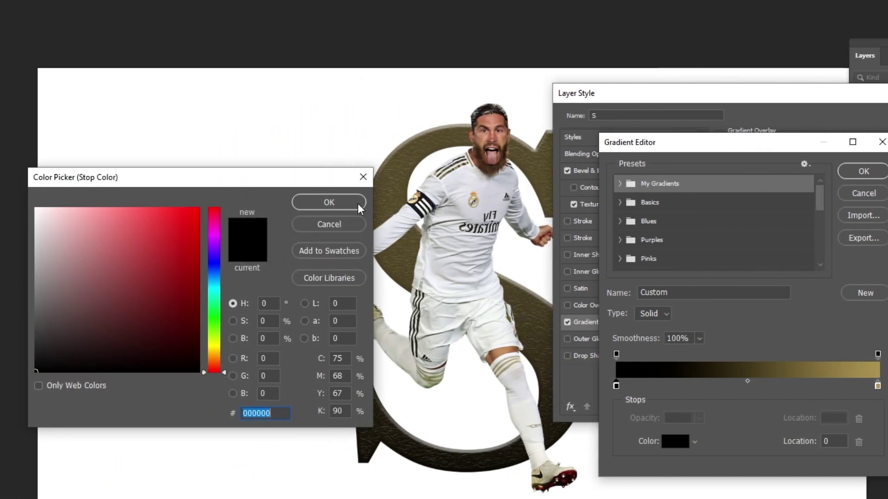
{"action": "left_click", "coordinate": [359, 203]}
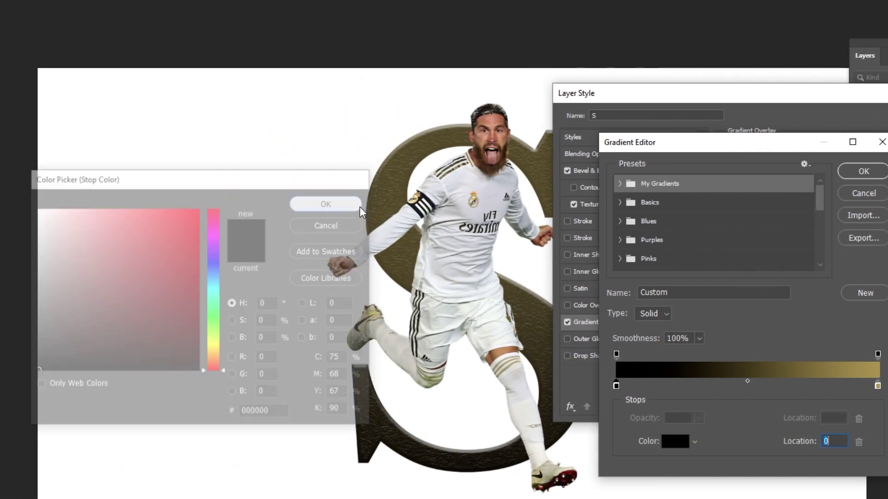
- Set the right stop to gold ac9451 and apply the bevel, texture and gradient to the S
{"action": "double_click", "coordinate": [878, 385]}
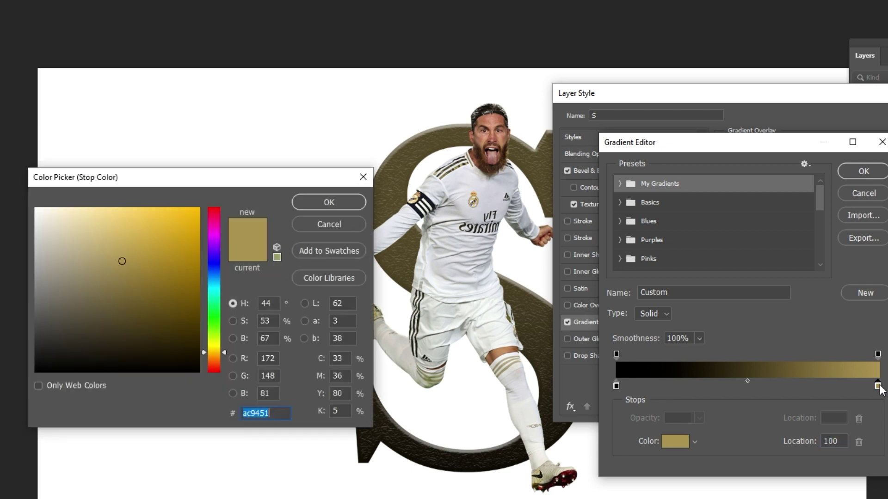
{"action": "left_click", "coordinate": [339, 200]}
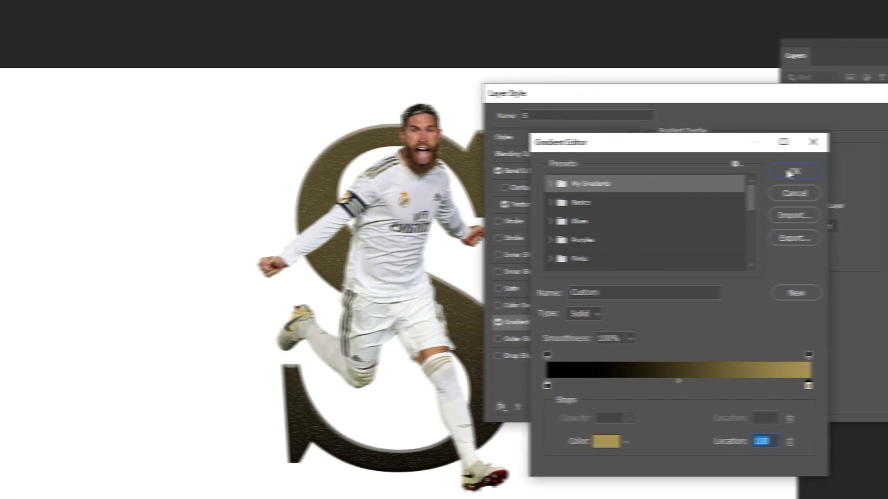
{"action": "left_click", "coordinate": [830, 165]}
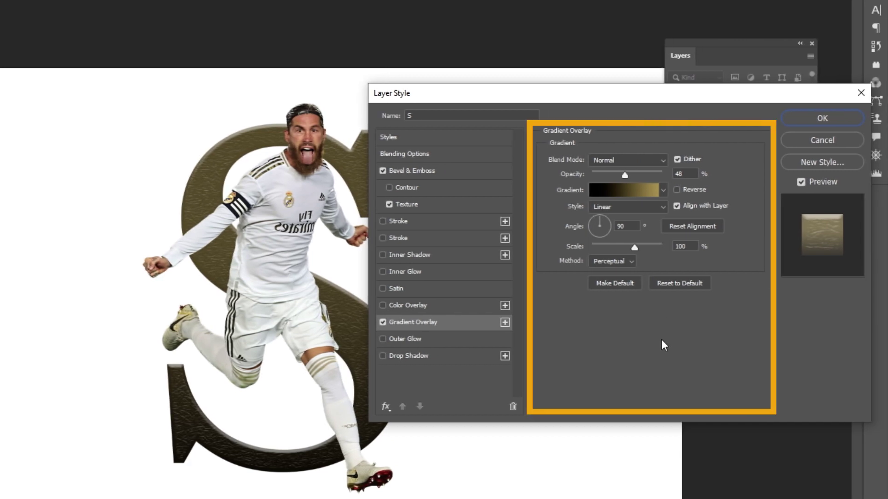
{"action": "left_click", "coordinate": [802, 118]}
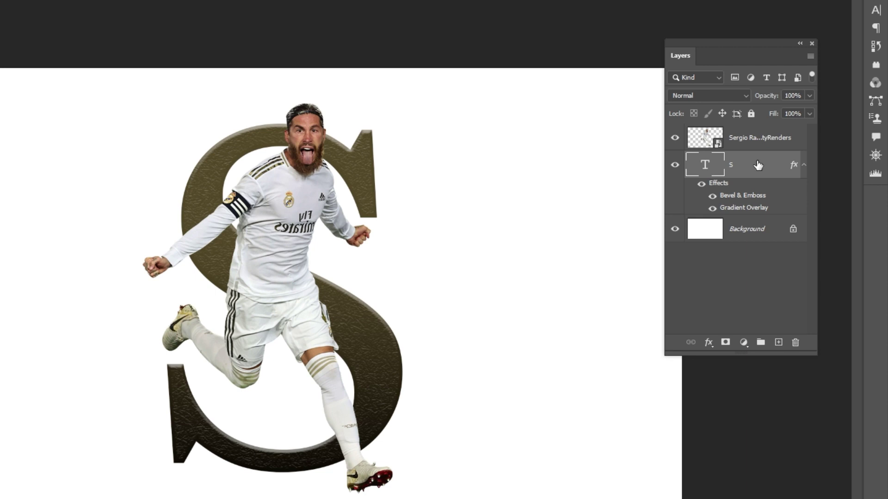
- Give the footballer layer a mask, load the S outline as a selection, and target the mask
{"action": "left_click", "coordinate": [763, 139]}
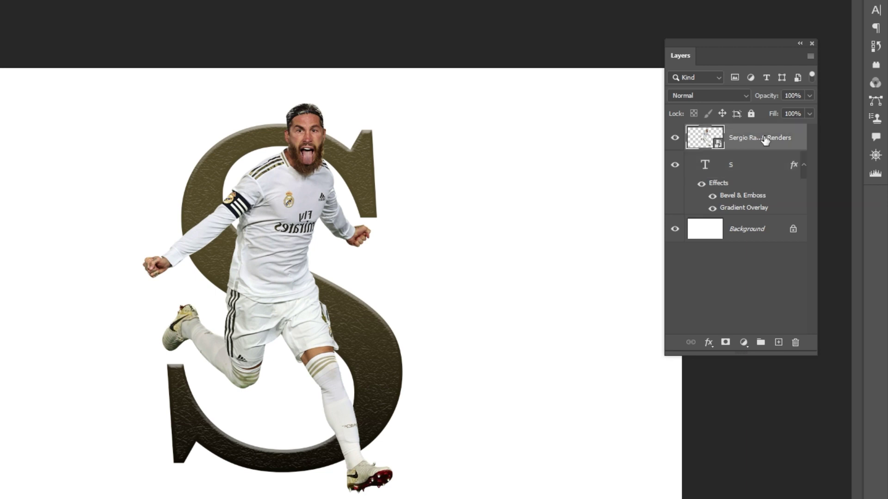
{"action": "left_click", "coordinate": [725, 342]}
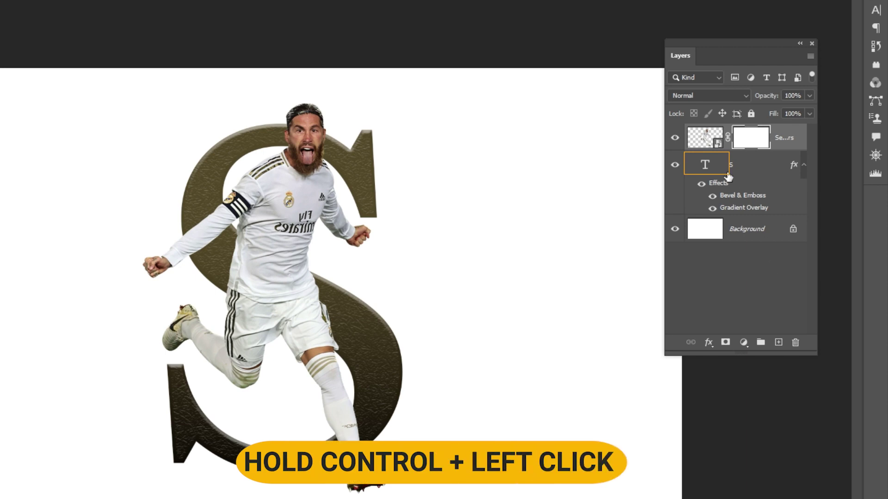
{"action": "left_click", "coordinate": [706, 166], "text": "ctrl"}
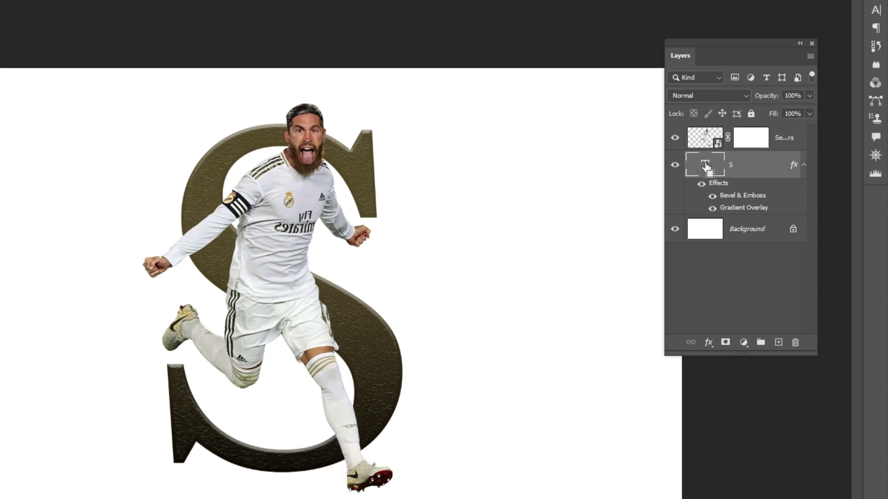
{"action": "left_click", "coordinate": [706, 167], "text": "ctrl"}
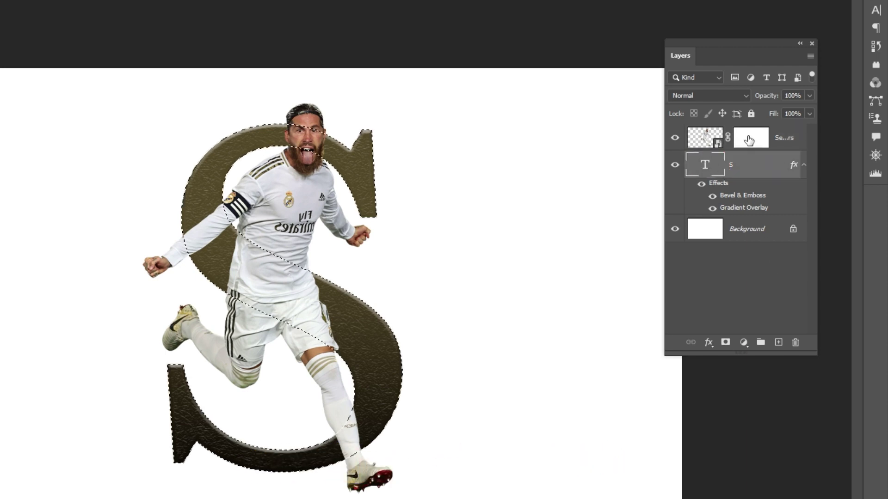
{"action": "left_click", "coordinate": [763, 142]}
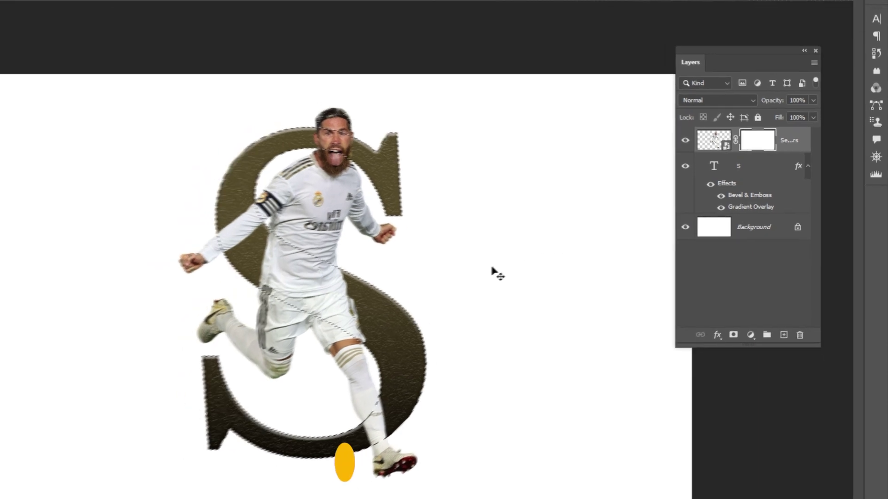
- With a Soft Round brush, mask out the lower shin so it passes behind the S
{"action": "key", "text": "b"}
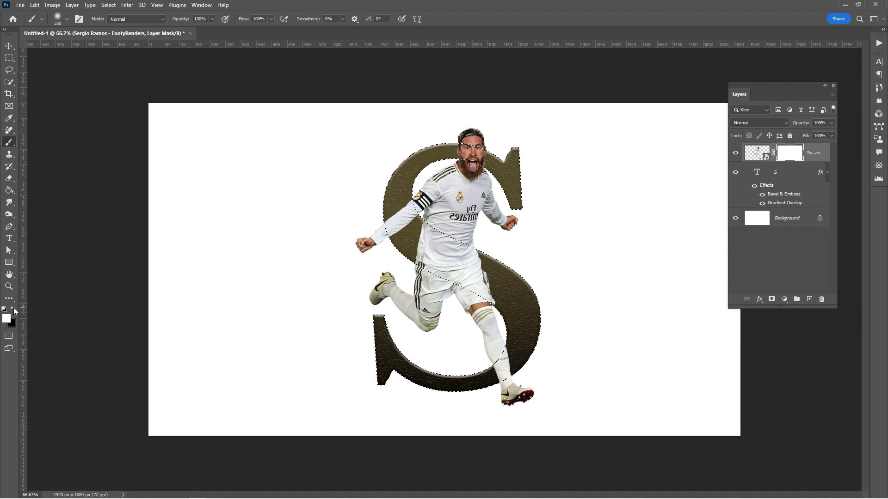
{"action": "right_click", "coordinate": [238, 223]}
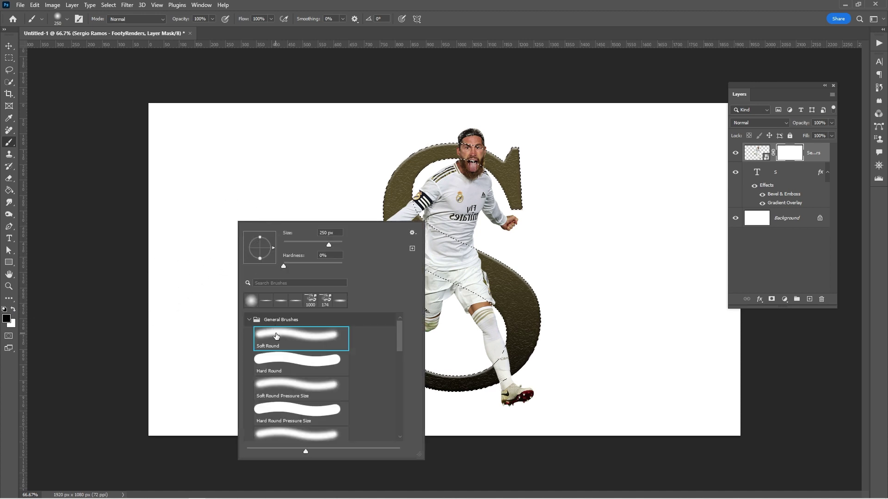
{"action": "key", "text": "Return"}
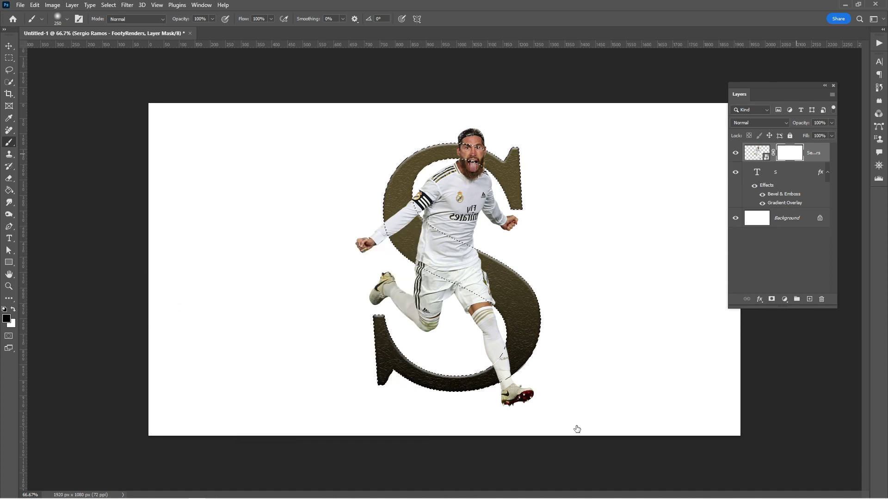
{"action": "left_click_drag", "start_coordinate": [513, 384], "coordinate": [525, 346]}
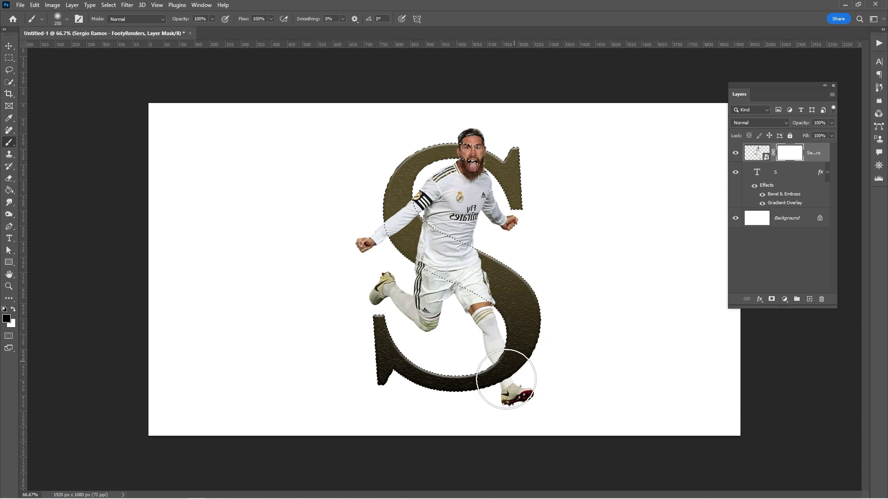
- With a smaller brush hide the upper arm behind the S, keep the forearm in front, then deselect
{"action": "key", "text": "bracketleft"}
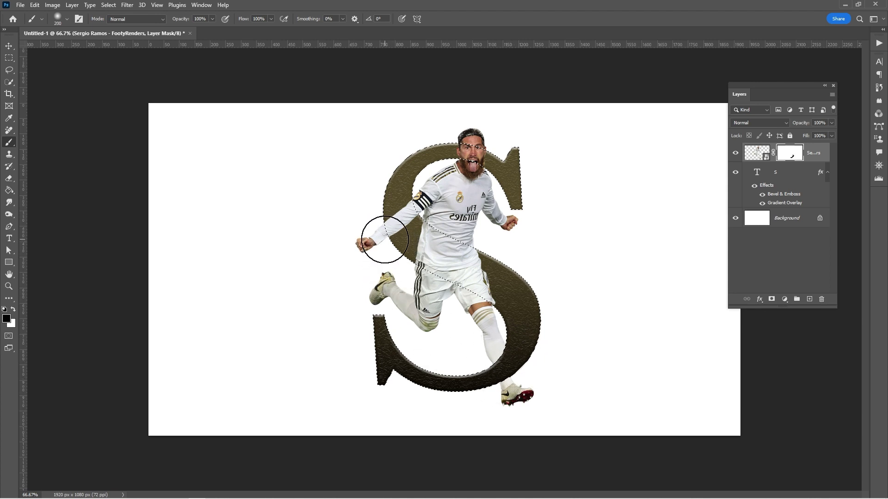
{"action": "left_click_drag", "start_coordinate": [405, 215], "coordinate": [412, 207]}
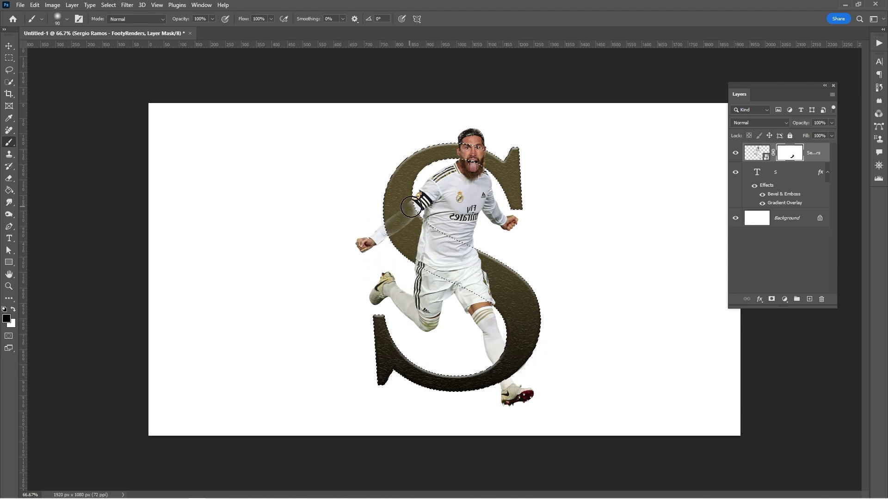
{"action": "mouse_move", "coordinate": [379, 234]}
{"action": "left_mouse_down"}
{"action": "mouse_move", "coordinate": [401, 222]}
{"action": "mouse_move", "coordinate": [385, 237]}
{"action": "left_mouse_up"}
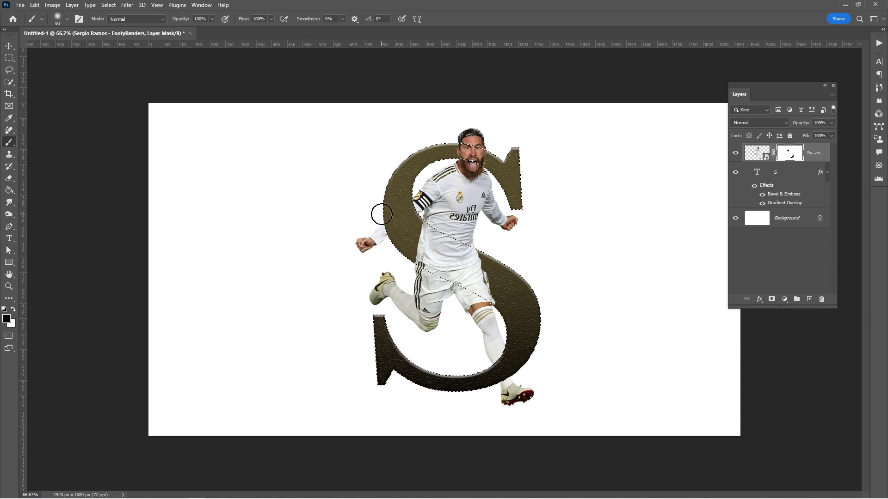
{"action": "key", "text": "ctrl+d"}
- Create an empty Layer 1 above the S and load the S outline as a selection
{"action": "left_click", "coordinate": [764, 178]}
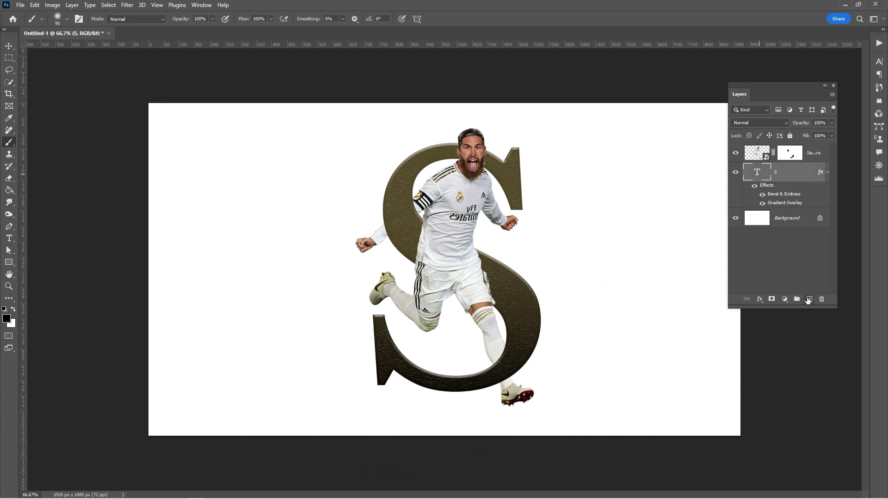
{"action": "left_click", "coordinate": [808, 299]}
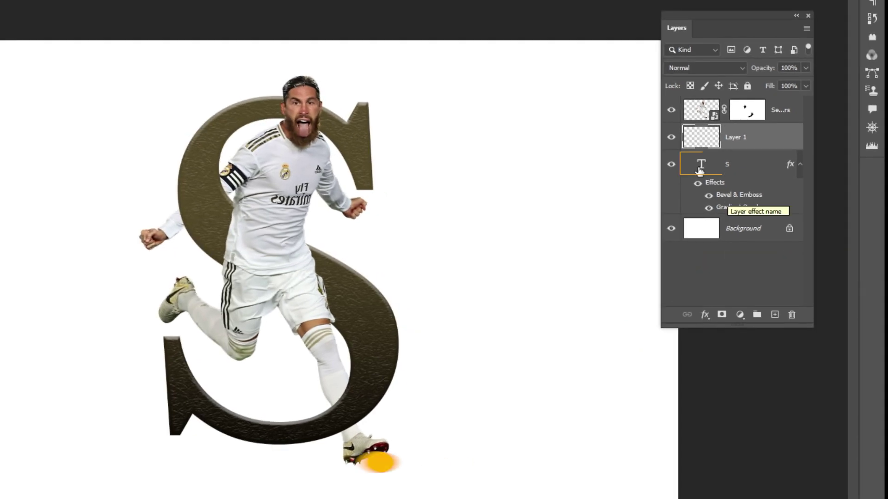
{"action": "left_click", "coordinate": [701, 169], "text": "ctrl"}
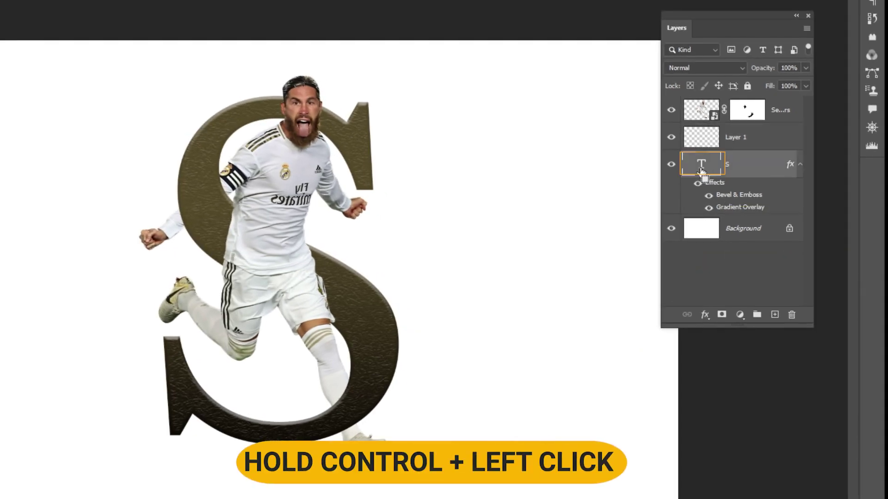
{"action": "left_click", "coordinate": [701, 172], "text": "ctrl"}
{"action": "left_click", "coordinate": [756, 174]}
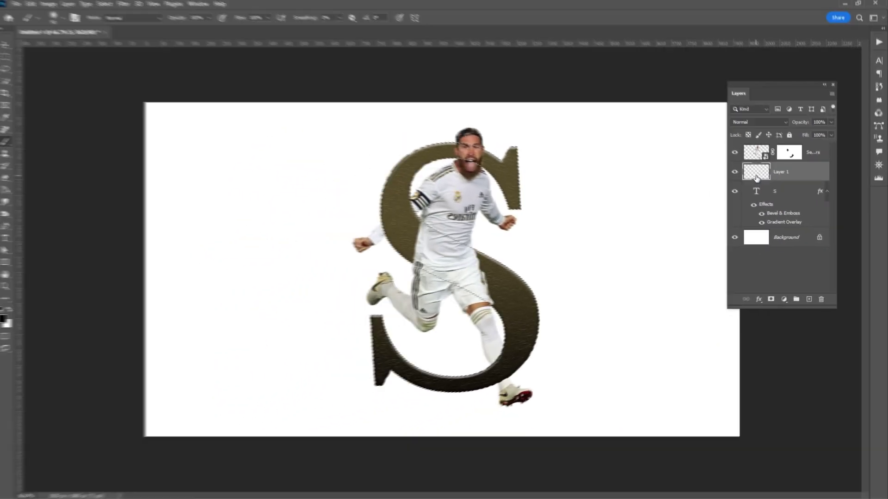
- Brush dark Soft Round shadows inside the S where the footballer overlaps, deselect, and compare
{"action": "key", "text": "b"}
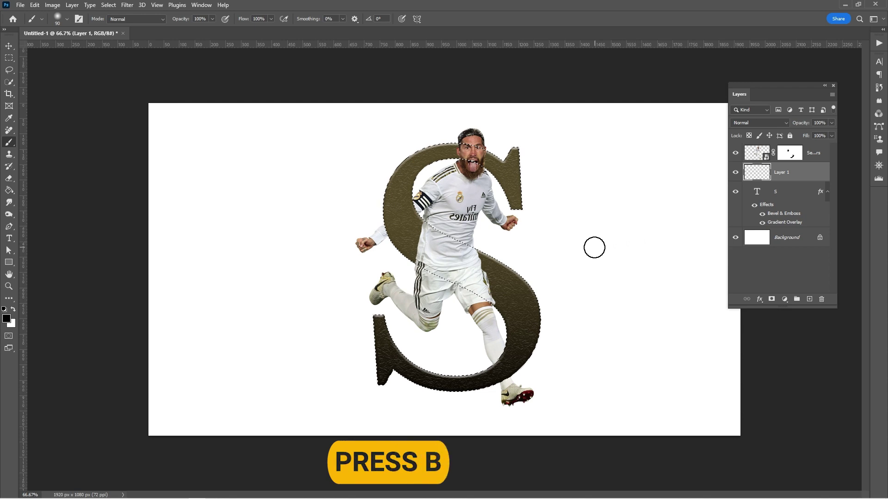
{"action": "right_click", "coordinate": [560, 246]}
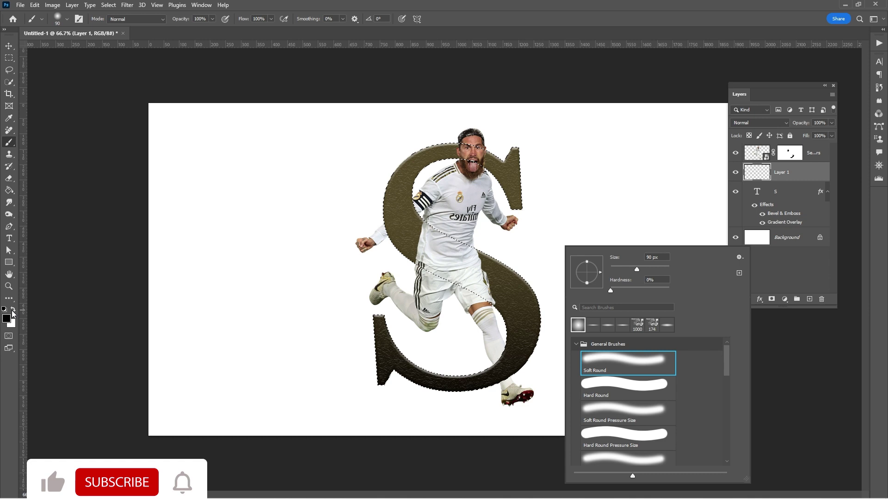
{"action": "key", "text": "Return"}
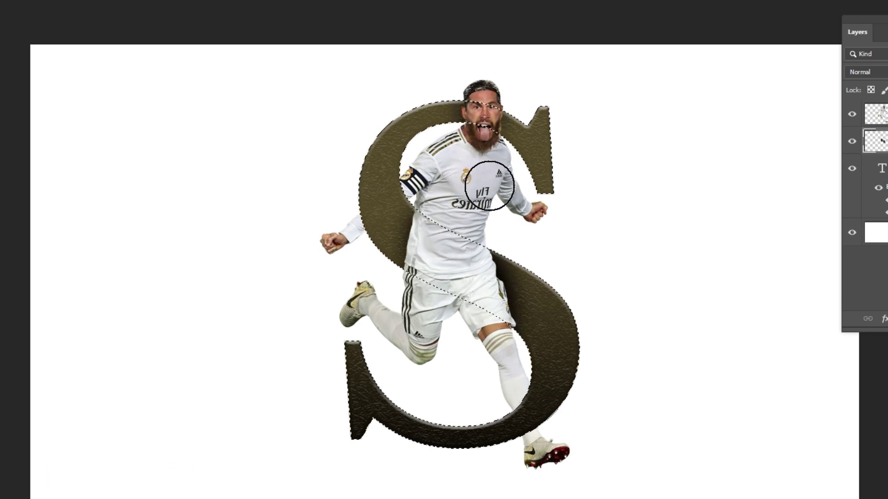
{"action": "key", "text": "v"}
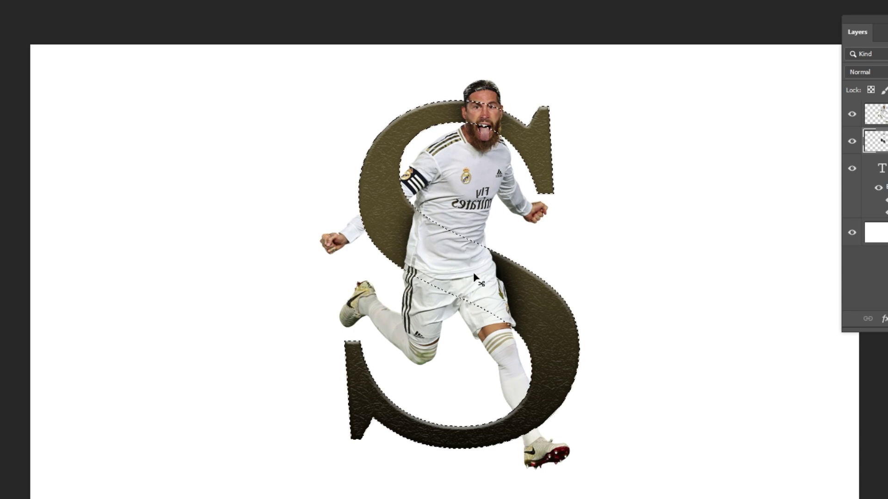
{"action": "key", "text": "ctrl+d"}
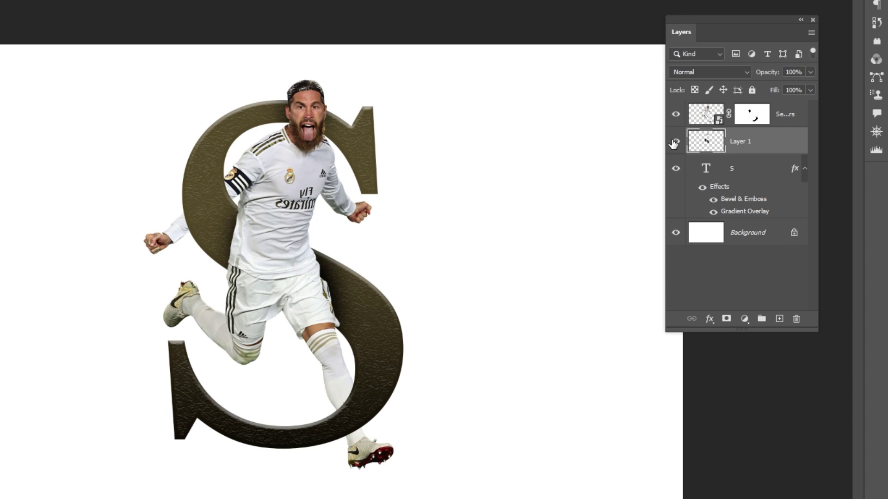
{"action": "left_click", "coordinate": [672, 143]}
- Create a new layer above the Background and pick the Soft Round brush
{"action": "left_click", "coordinate": [740, 239]}
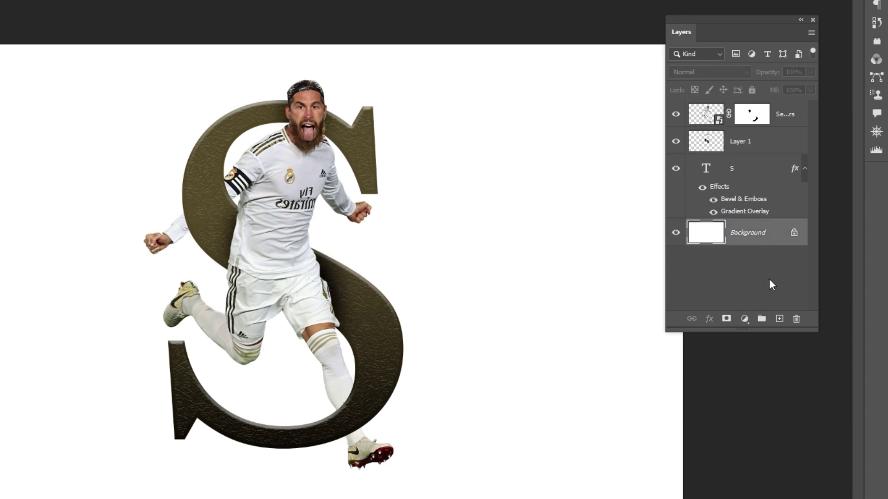
{"action": "left_click", "coordinate": [780, 319]}
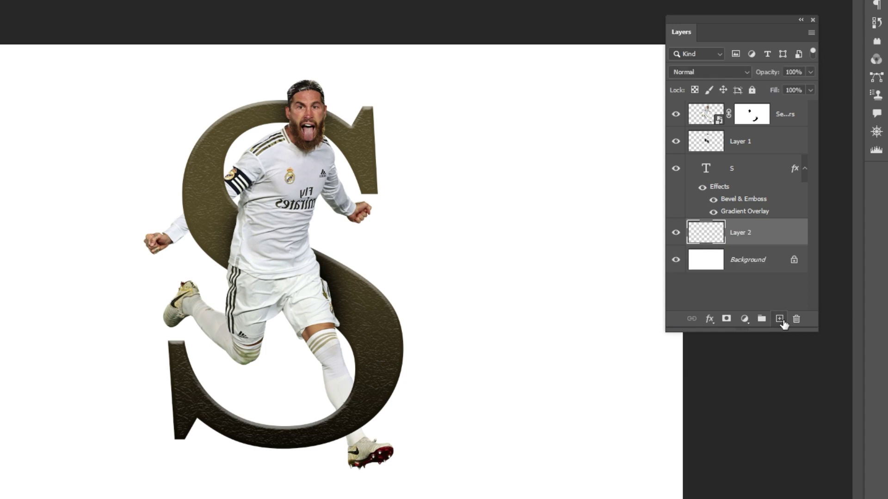
{"action": "key", "text": "b"}
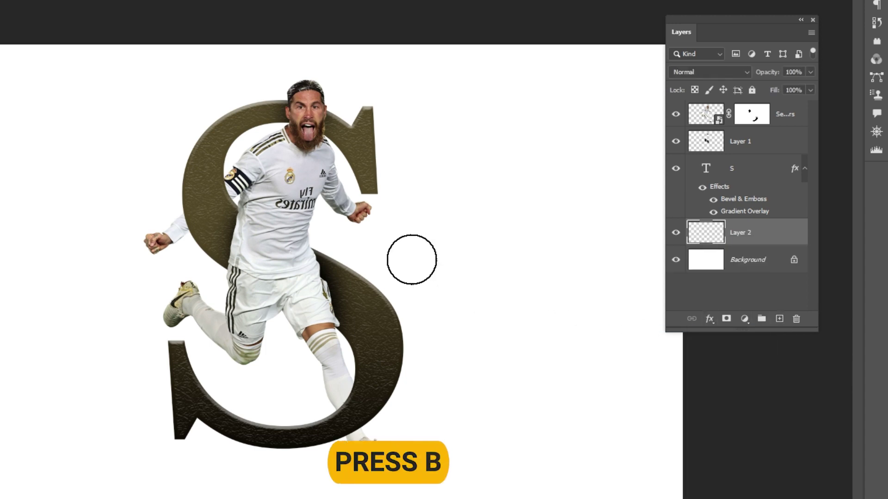
{"action": "right_click", "coordinate": [420, 257]}
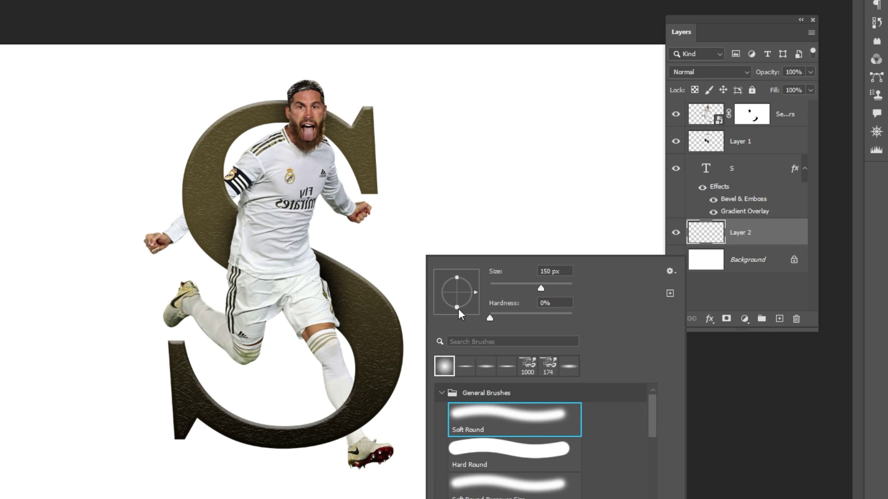
{"action": "left_click", "coordinate": [458, 295]}
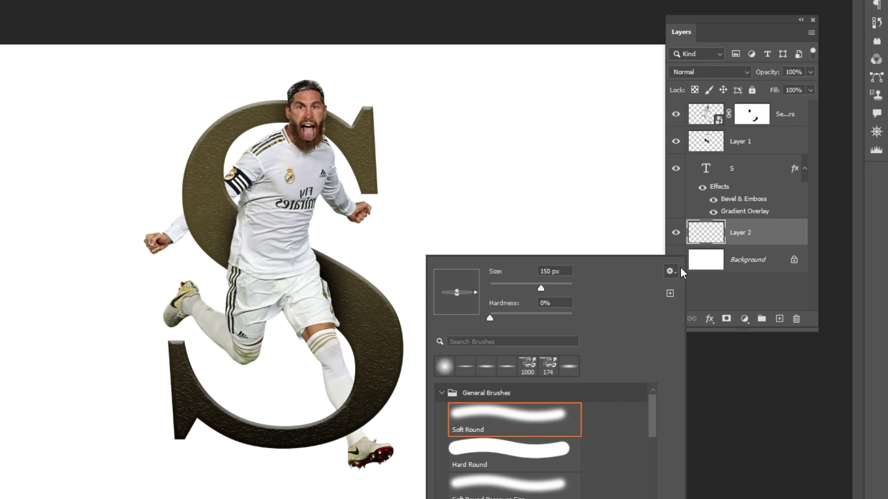
{"action": "left_click", "coordinate": [753, 239]}
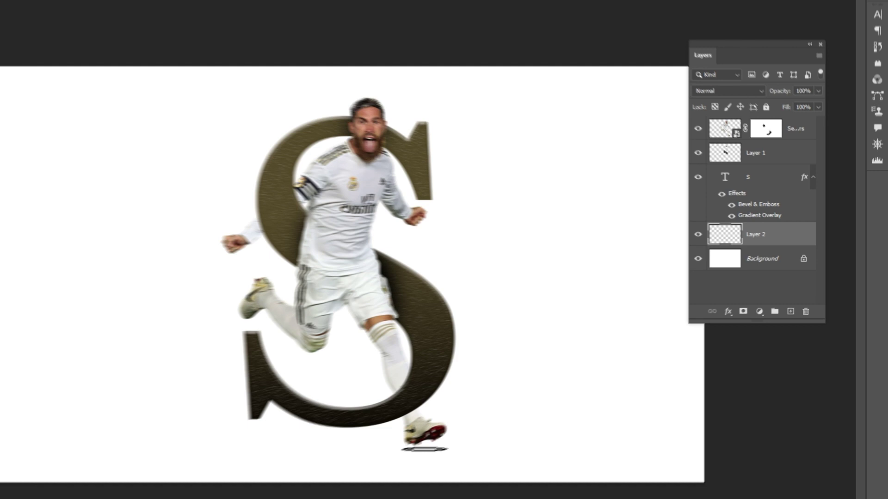
- Paint a large soft dark shadow under the shoe and fade the layer to 50% opacity
{"action": "key", "text": "bracketright"}
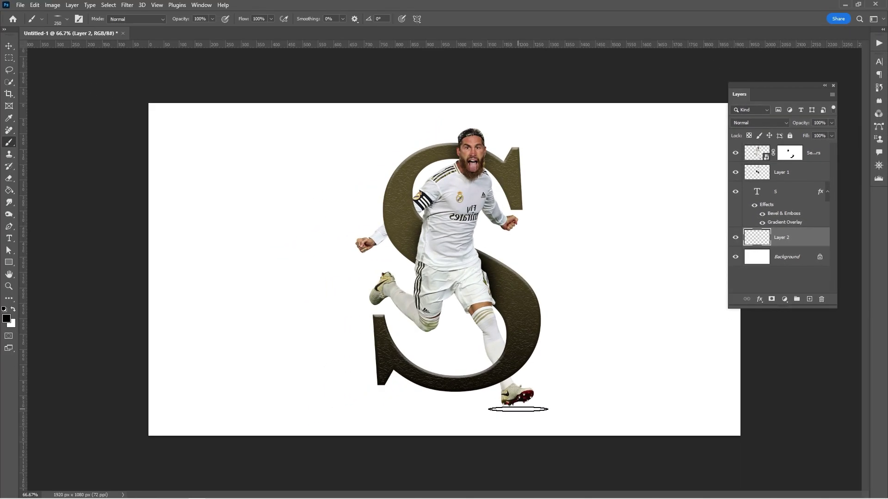
{"action": "left_click", "coordinate": [519, 410]}
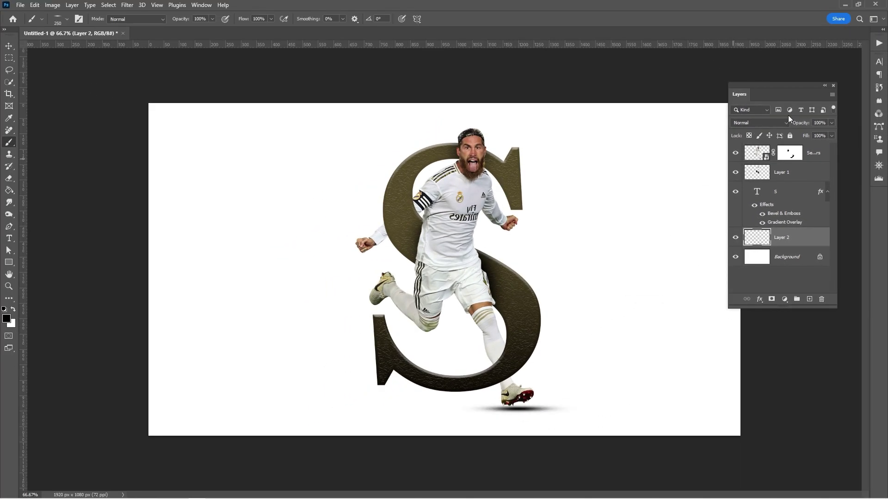
{"action": "left_click", "coordinate": [832, 123]}
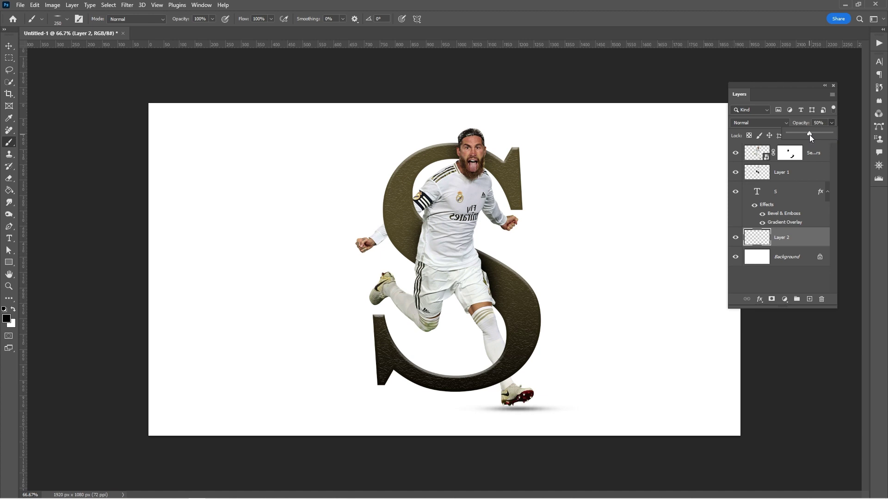
{"action": "left_click", "coordinate": [833, 122]}
- Add a light grey Solid Color fill layer above the Background
{"action": "left_click", "coordinate": [782, 262]}
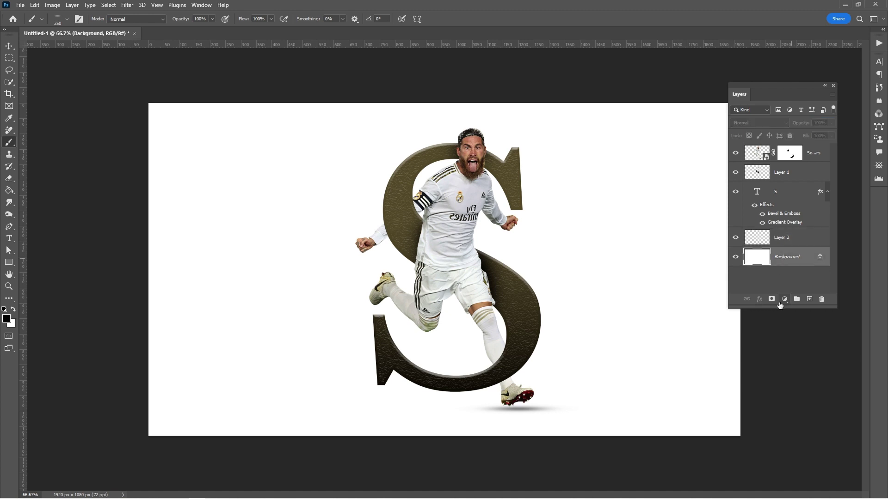
{"action": "left_click", "coordinate": [780, 304]}
{"action": "left_click", "coordinate": [815, 310]}
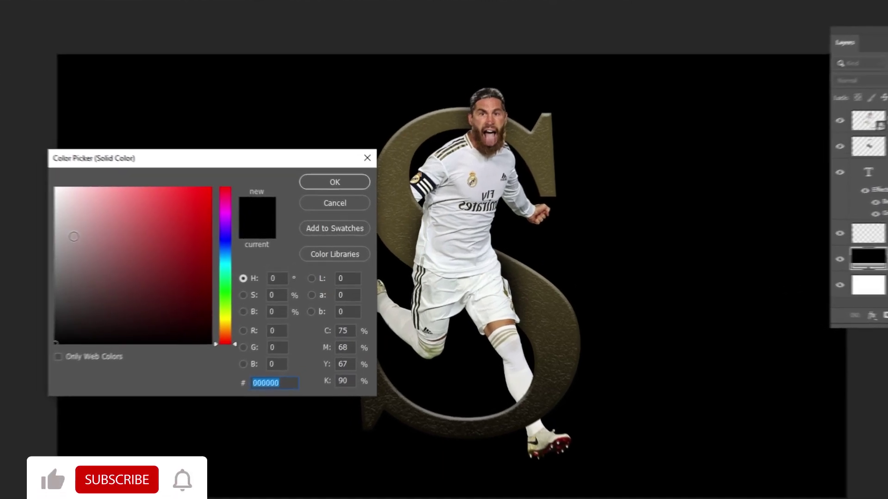
{"action": "type", "text": "c8c8c8"}
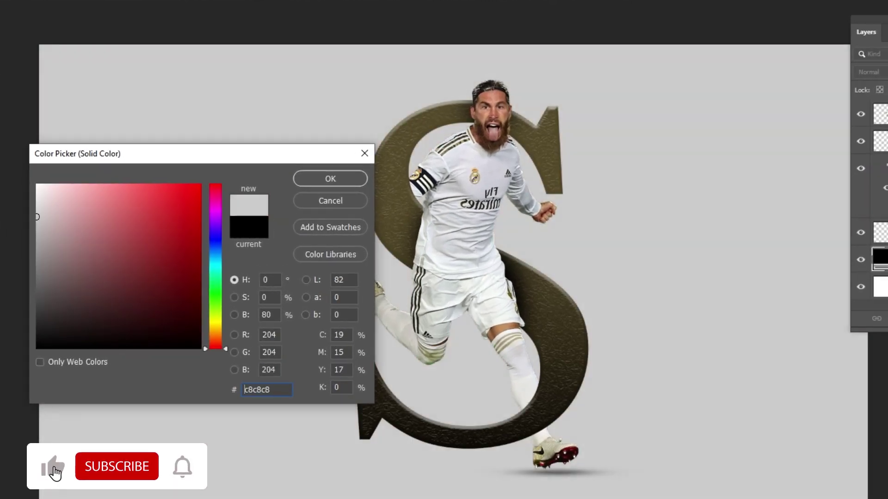
{"action": "type", "text": "d7d7d7"}
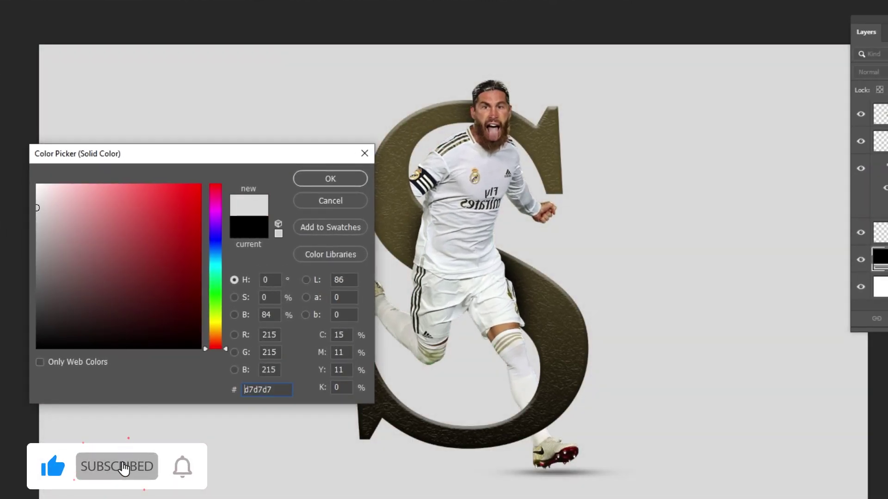
{"action": "left_click", "coordinate": [349, 182]}
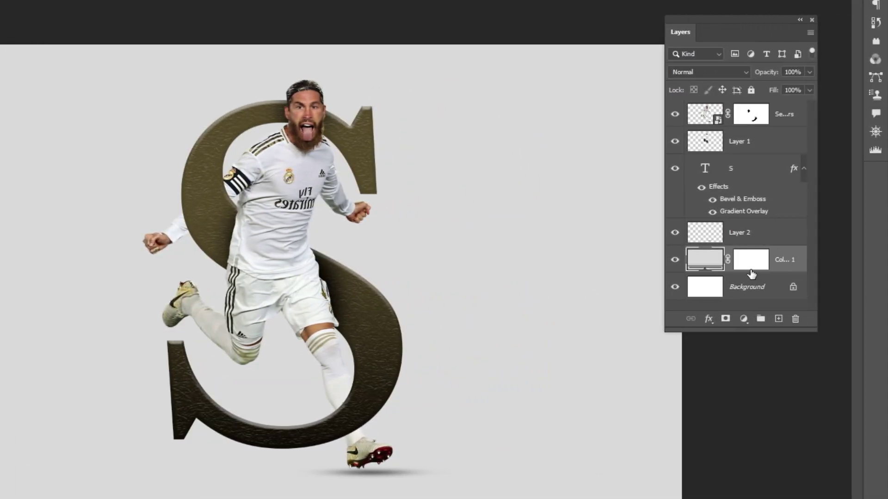
- Create a new layer above the fill and set a Soft Round brush with white foreground
{"action": "left_click", "coordinate": [777, 319]}
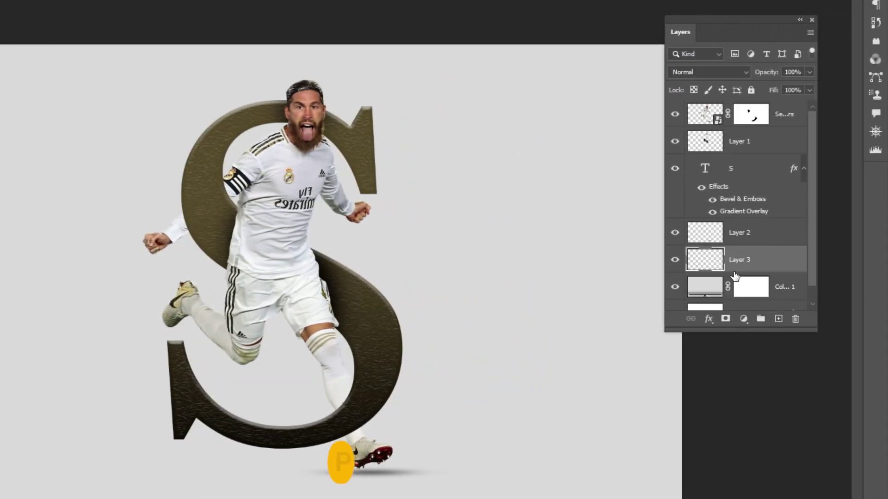
{"action": "key", "text": "b"}
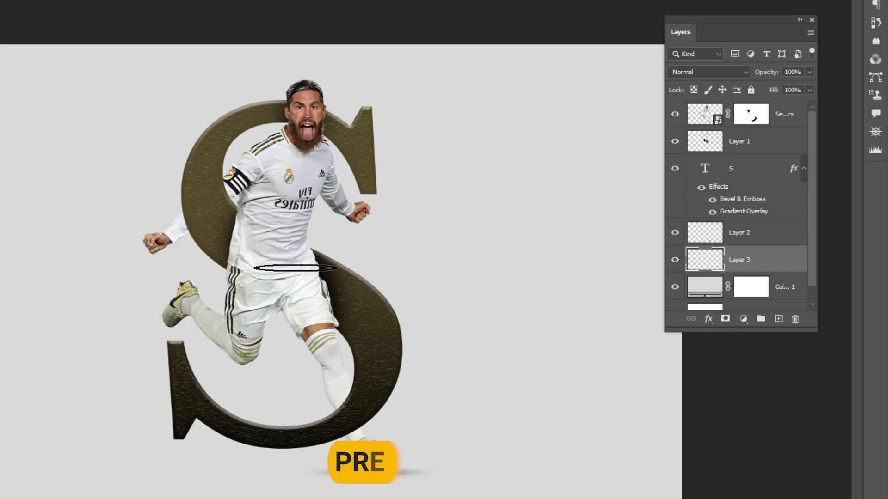
{"action": "right_click", "coordinate": [376, 244]}
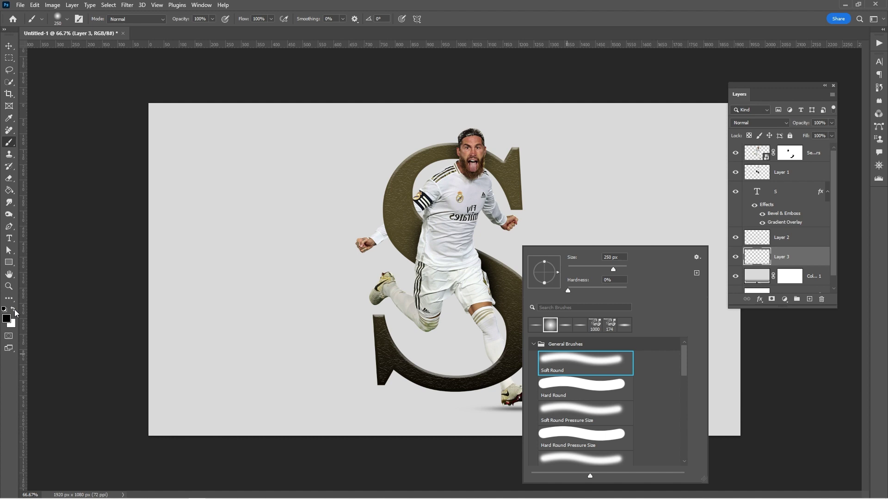
{"action": "left_click", "coordinate": [15, 312]}
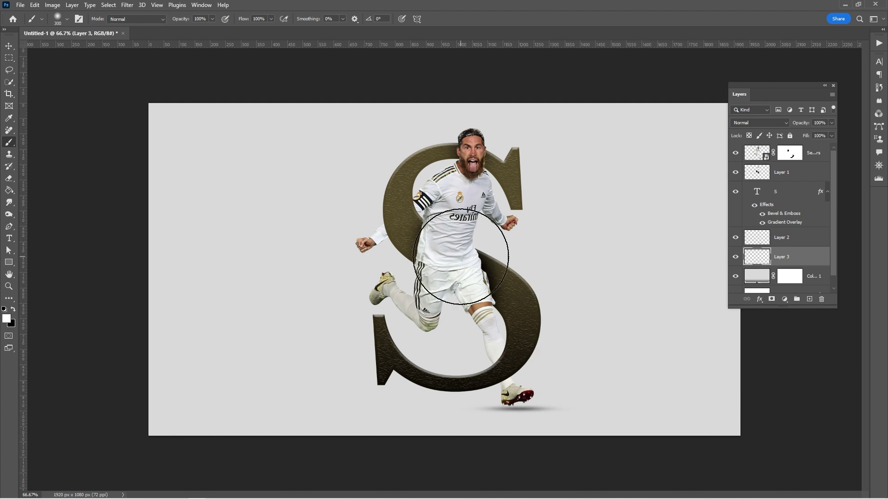
- Enlarge the brush and dab a big soft white glow at the canvas centre behind the S
{"action": "key", "text": "bracketright"}
{"action": "key", "text": "bracketright"}
{"action": "key", "text": "bracketright"}
{"action": "key", "text": "bracketleft"}
{"action": "left_click", "coordinate": [462, 265]}
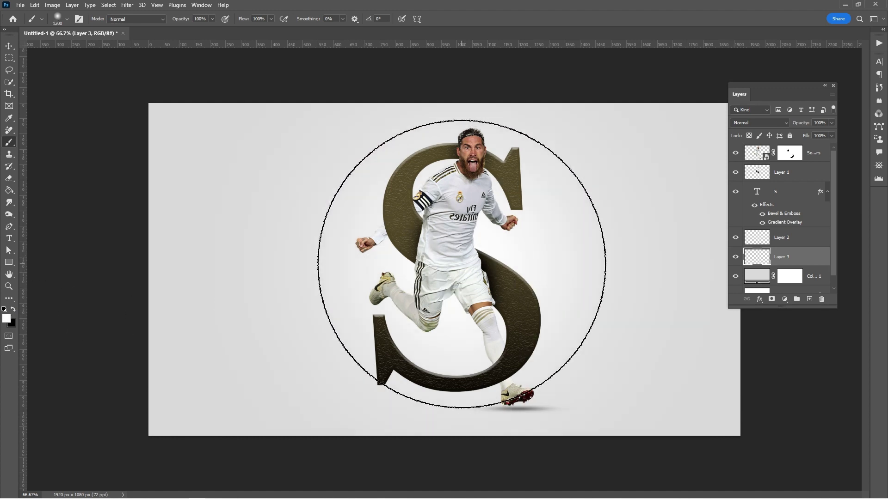
{"action": "left_click", "coordinate": [463, 264]}
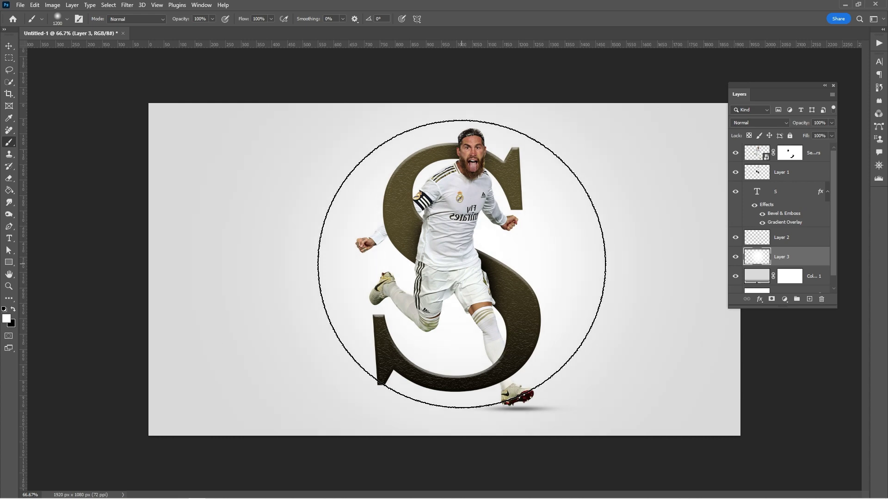
{"action": "key", "text": "v"}
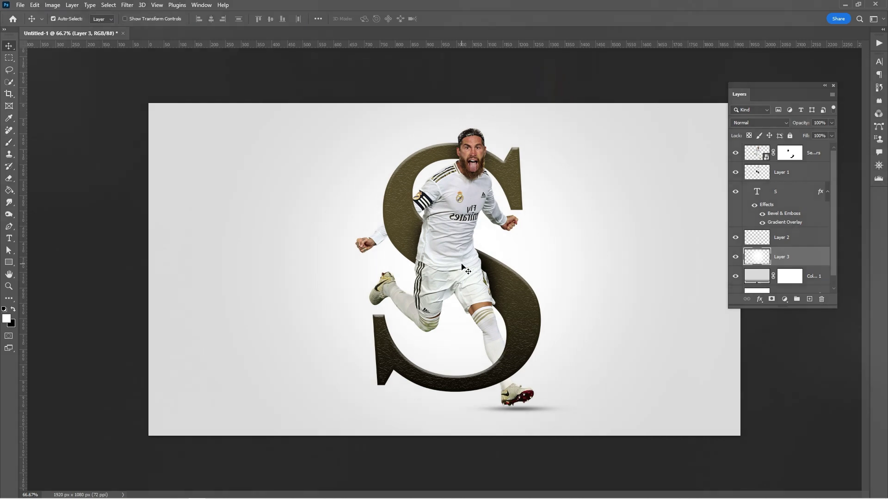